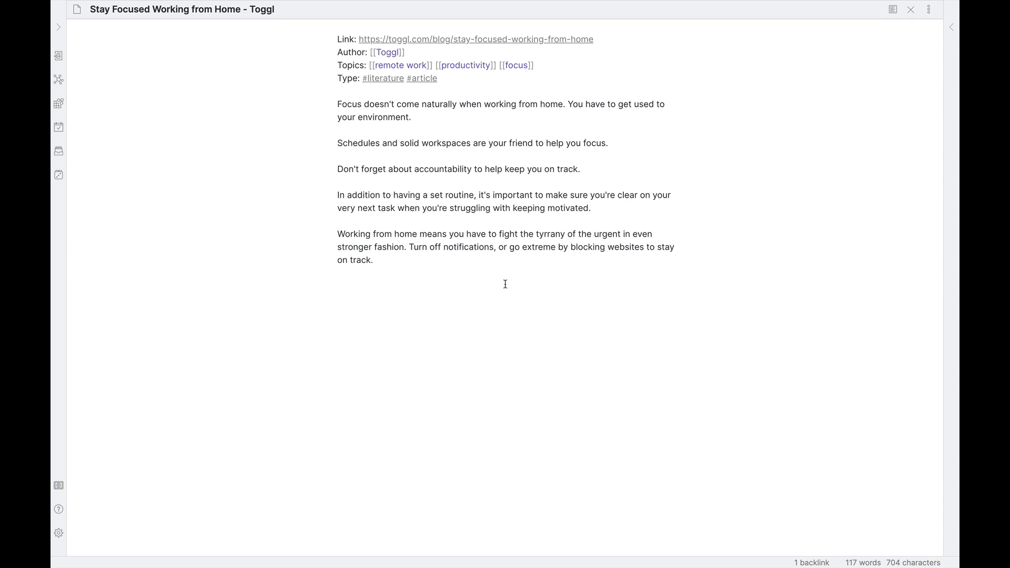
Step: Turn "Working from home means you have to fight the tyrrany of the urgent" into an internal link and open that new note
drag(337, 233, 633, 234)
text([[)
click(473, 233)
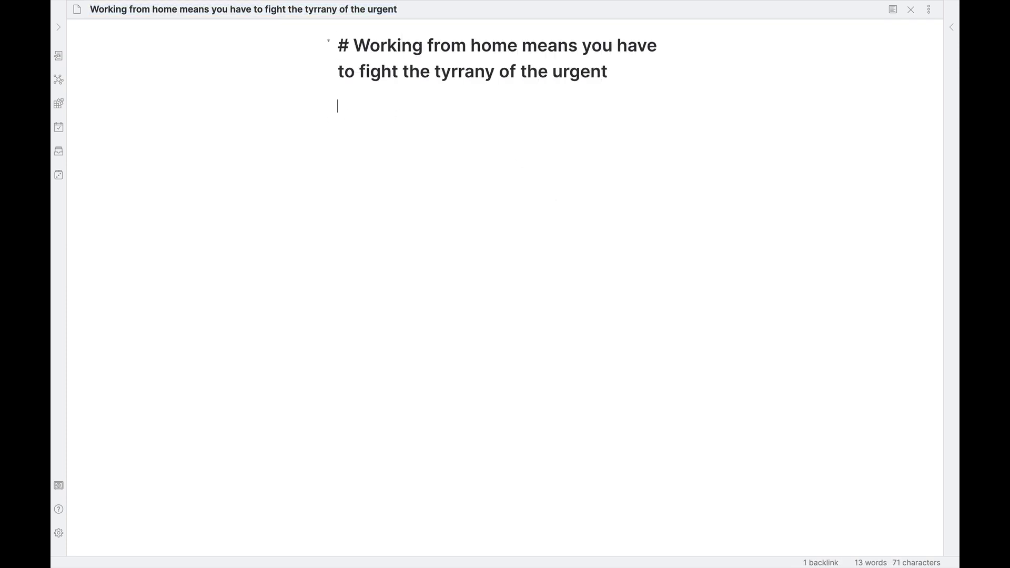
Step: Write the opening paragraph on urgency creeping into life, especially in the corporate world, ending with being at *someone's* beck and call
text(Urgency has a way to creep itself into every little corner of your life if you don't let it. It's )
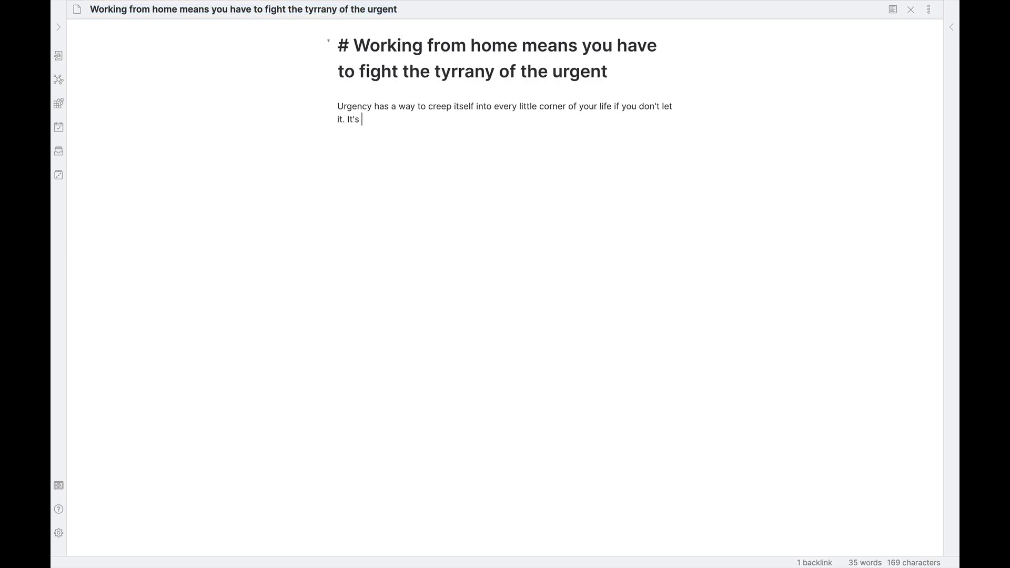
text(especially true in the context of the corporate world where you're sending and receiving phon)
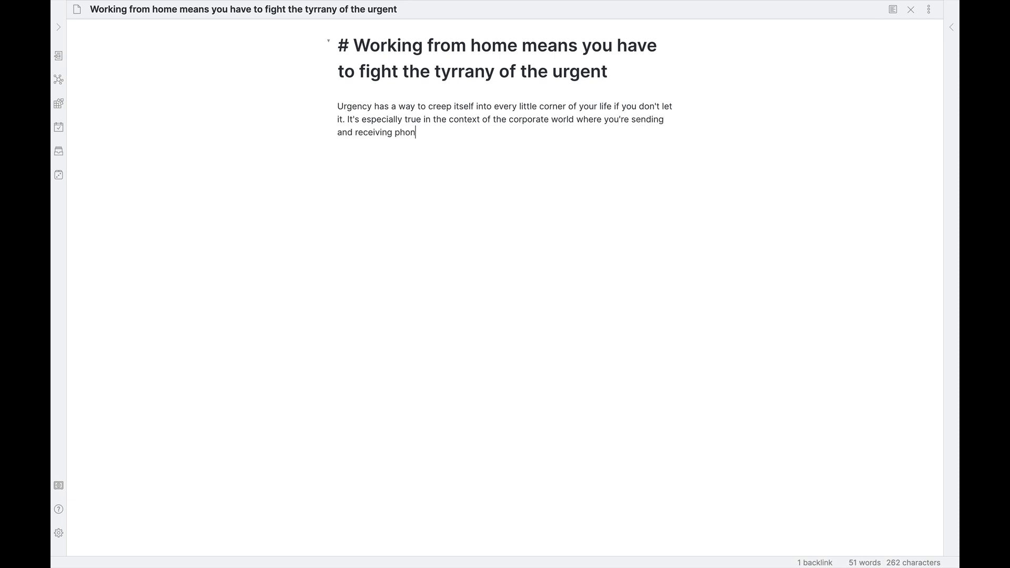
text(e calls, emails, chats, video meetings all day long. Your job there generally is to be at *som)
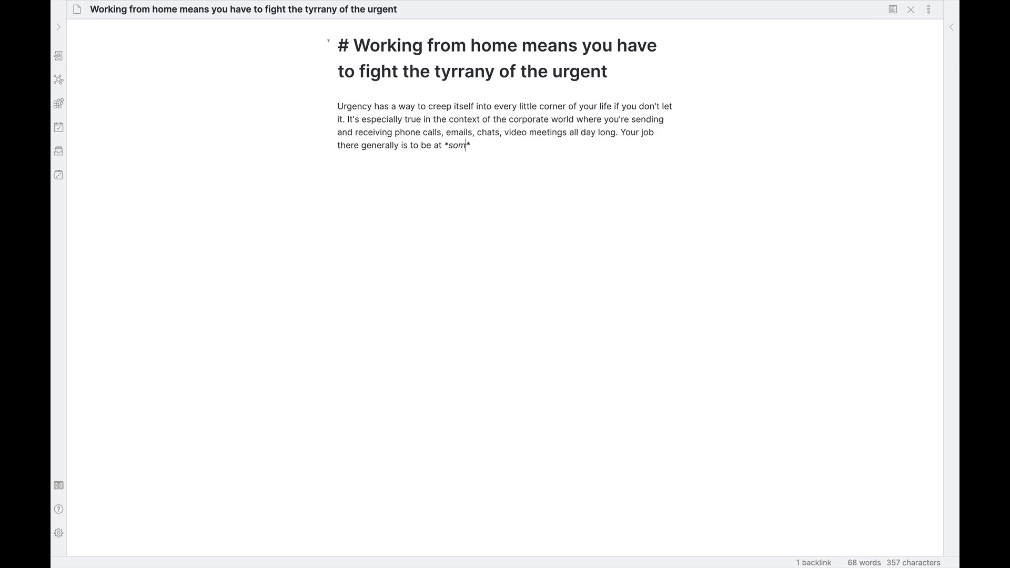
text(eone's* beck and call.)
key(Return)
key(Return)
Step: Write a second paragraph saying that working from home amplifies the tyranny of the urgent because office and home share the same location
text(When you work from home, the tyranny of the urgent is amplified. No longer do you have this hard se)
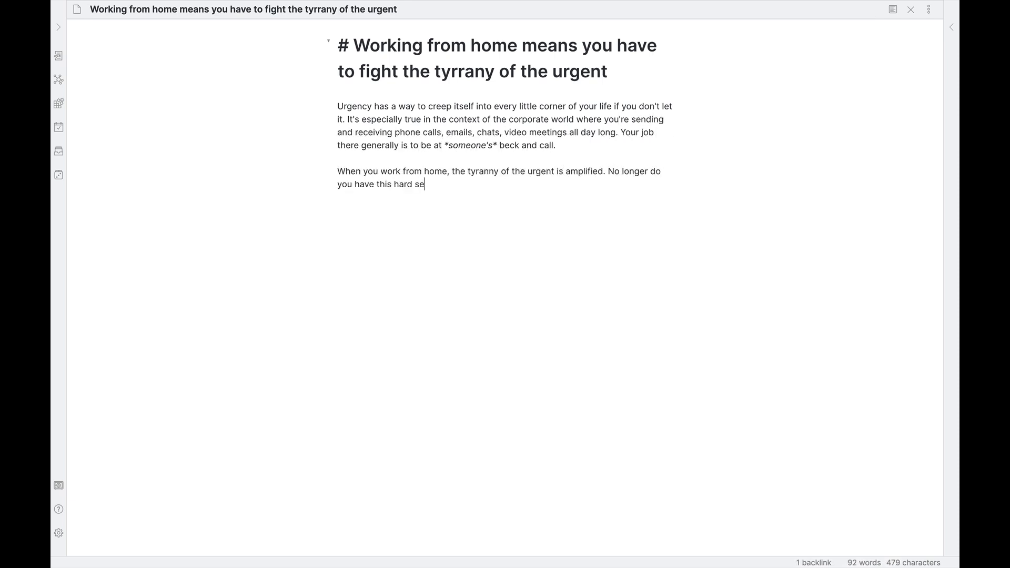
text(paration of work being at the office and home being at home. Now they take place simultaneously in the same lo)
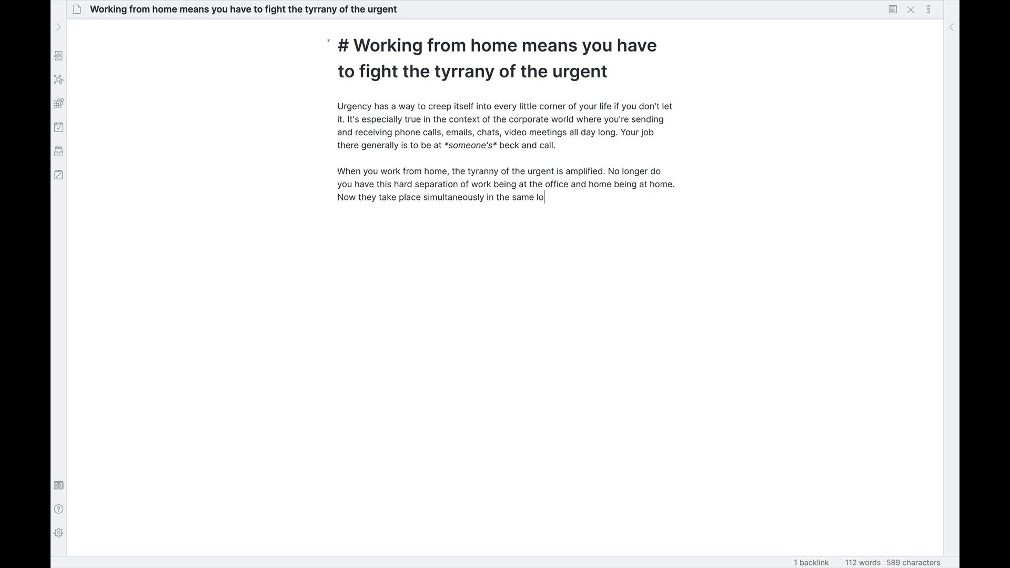
text(cation.)
key(Return)
key(Return)
Step: Write a third paragraph contrasting office-only concerns with having office, family, and household "things" to worry about at home
text(Where in the office you were only concerned about office things, )
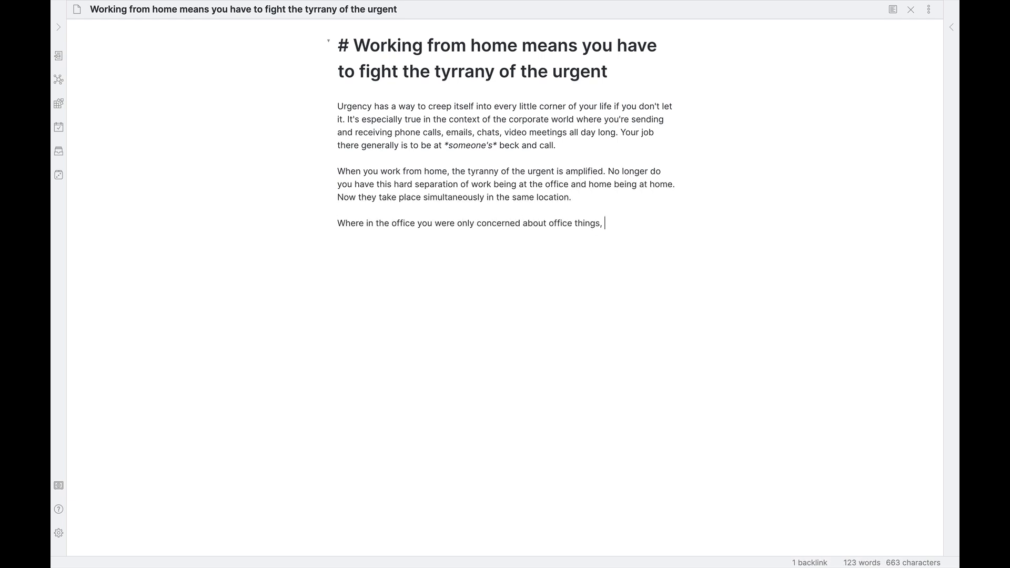
text(at home you have office, family, household,)
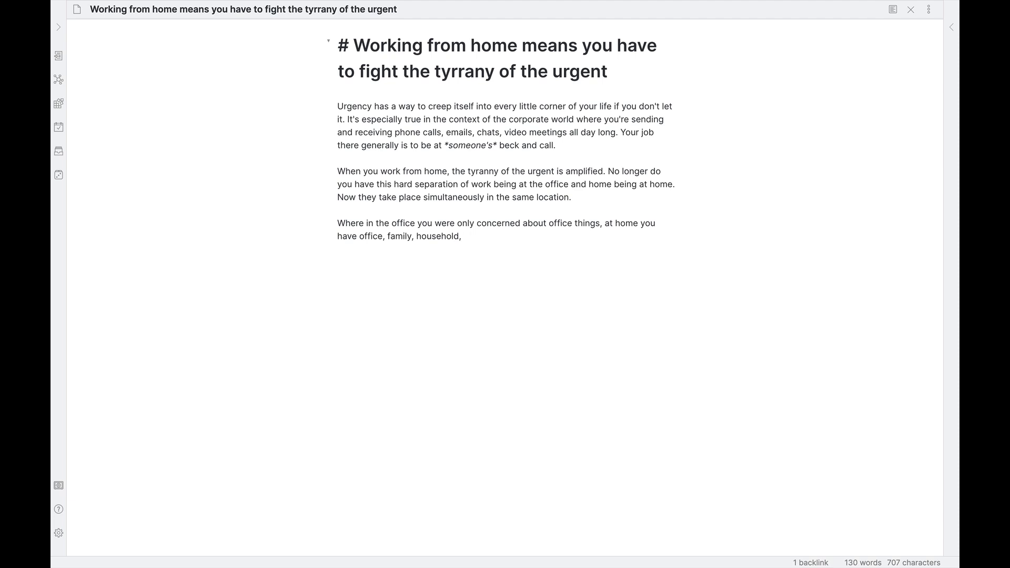
key(BackSpace)
key(BackSpace)
key(BackSpace)
key(BackSpace)
key(BackSpace)
key(BackSpace)
key(BackSpace)
key(BackSpace)
key(BackSpace)
key(BackSpace)
key(BackSpace)
text(and household "things" to worry about as well.)
key(Return)
key(Return)
Step: Write a fourth paragraph stating that many responsibilities seem urgent but are not, citing emails, chat messages and the dishes
text(Many of thes)
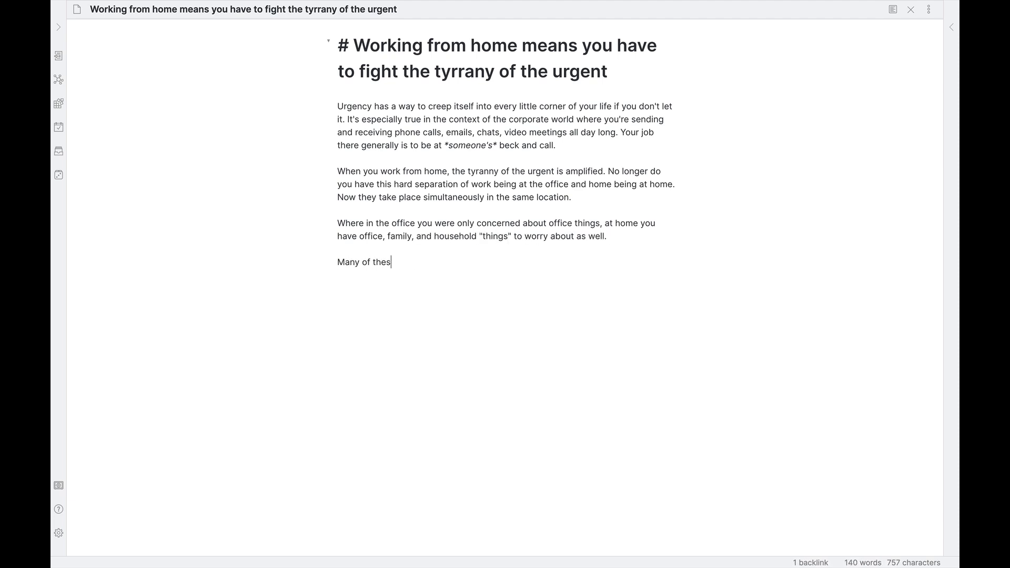
text(e responsibilities like to present themselves as urgent, but in most cases they are not. )
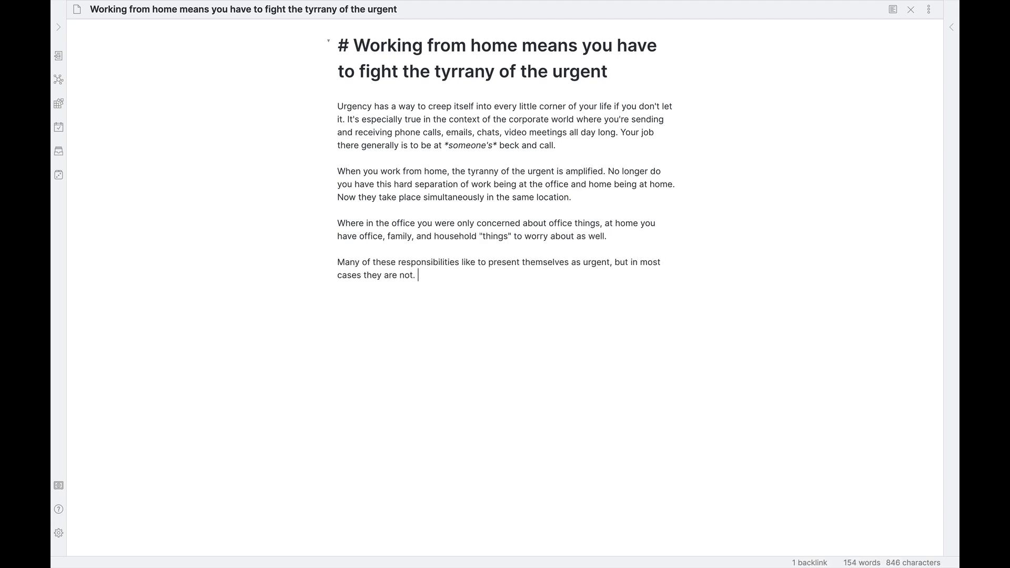
text(Emails are not urgent, nor are chat messages)
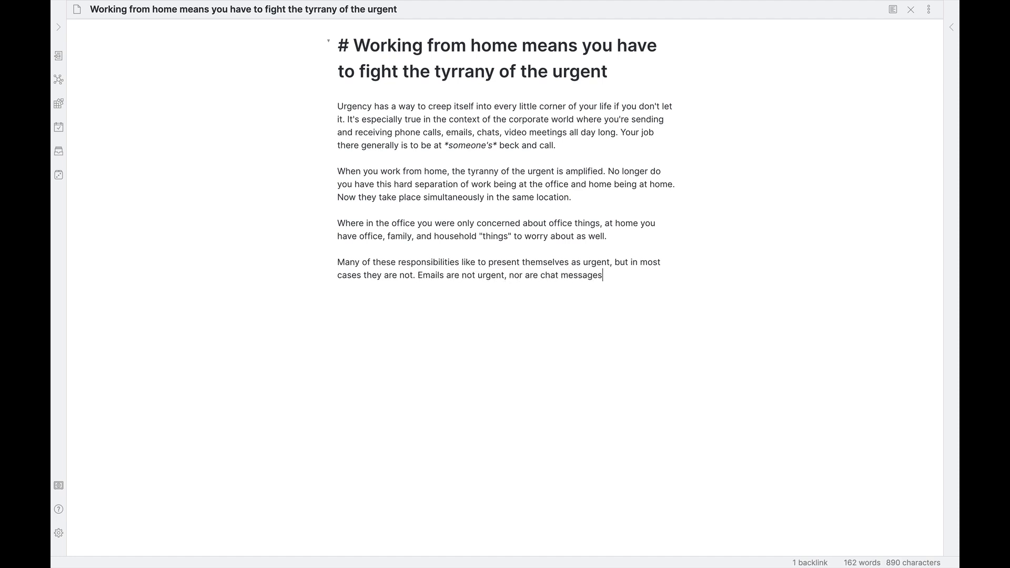
text(. Nor are the dishes.)
key(Return)
key(Return)
Step: Write the closing paragraph on responsibilities only feeling urgent, ending with "you must put what's important on the throne."
text(Just because they feel urgent doesn)
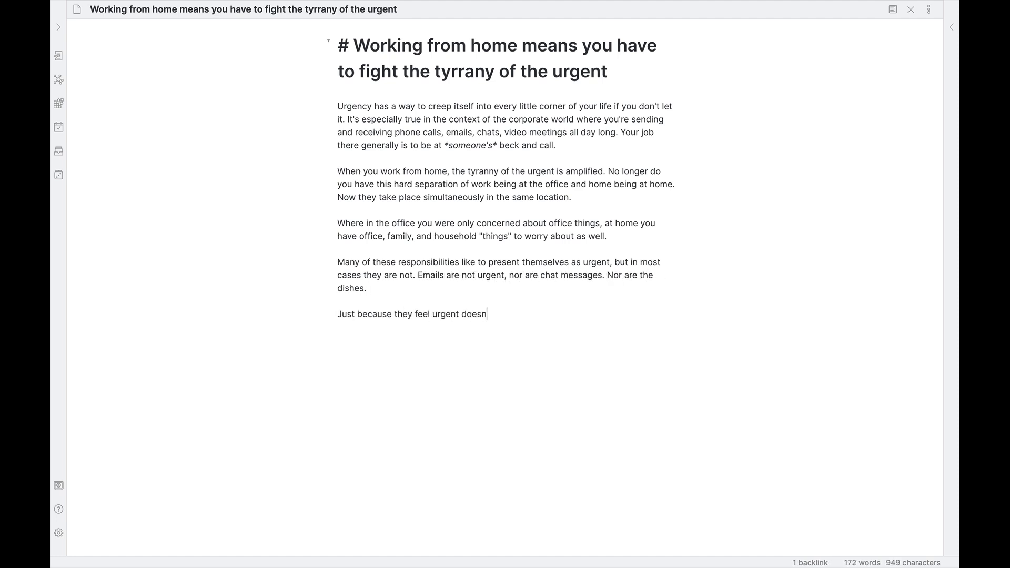
text('t mean they are.)
double_click(404, 314)
text(responsibilities)
key(End)
text(Instead, to fight the tyrrany )
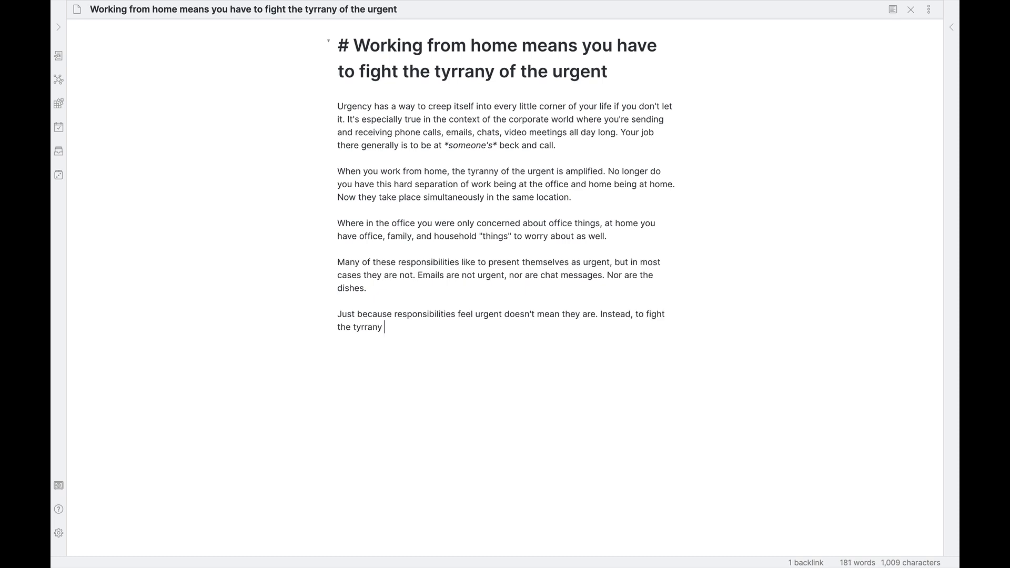
text(of the urgent, you must put what's important on the throne.)
key(Return)
key(Return)
Step: Add a References list linking to "Stay Focused Working from Home - Toggl" and a "Type: #permanent" line at the note's end
text(References:)
key(Return)
text(-)
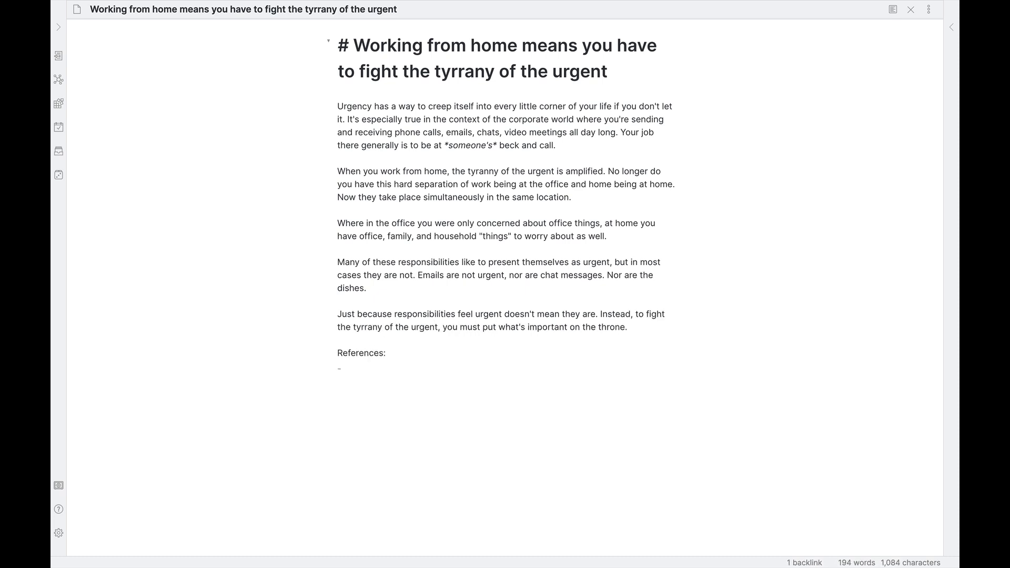
text( [[Stay)
key(Return)
key(Return)
key(Return)
text(Type: #permanent)
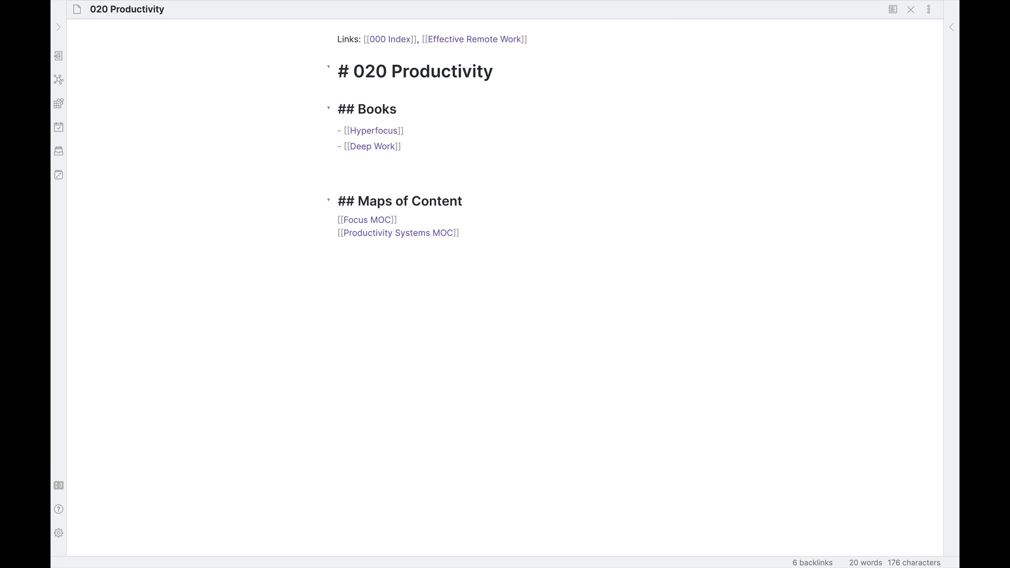
Step: Add a [[Remote Work MOC]] link under Maps of Content in the 020 Productivity note
key(Return)
text([[Remote Work MOC)
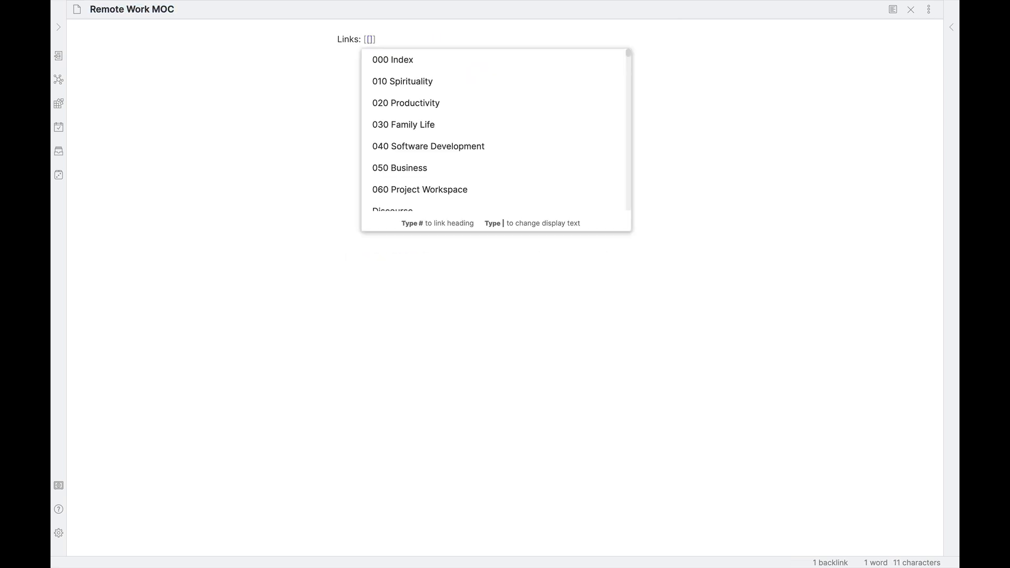
Step: Link the Remote Work MOC note to 020 Productivity and add a link to the note on fighting the tyrrany of the urgent
key(Down)
key(Down)
key(Return)
key(Return)
key(Return)
text([[Embra)
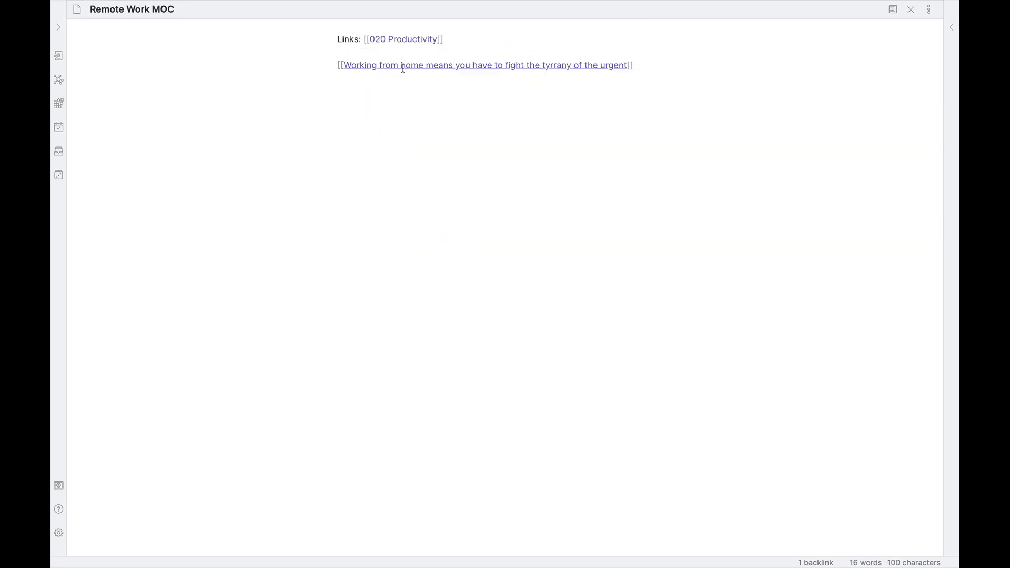
Step: Open the linked working-from-home note and show "Stay Focused Working from Home - Toggl" beside it in a new pane
click(402, 65)
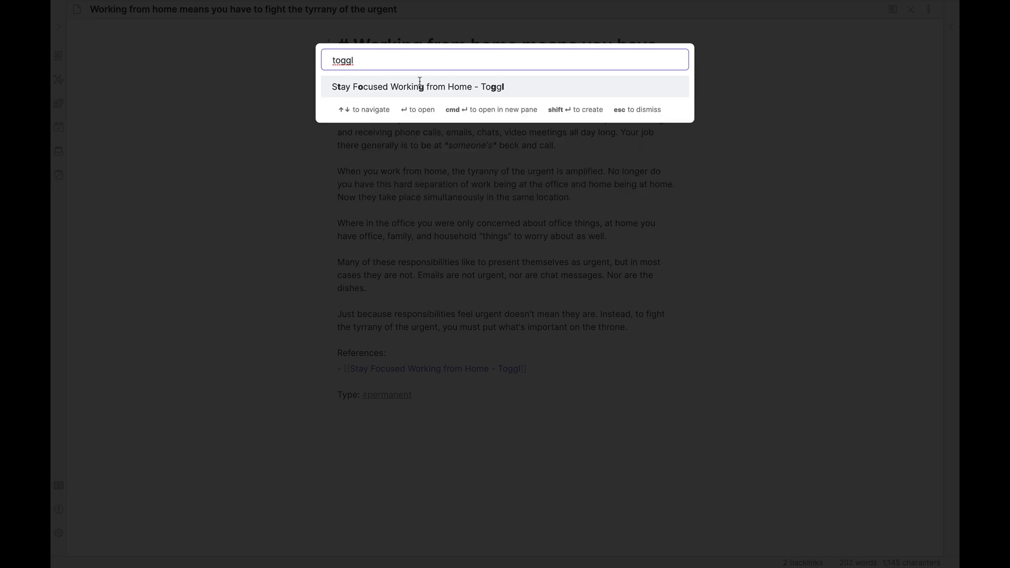
key(super+Return)
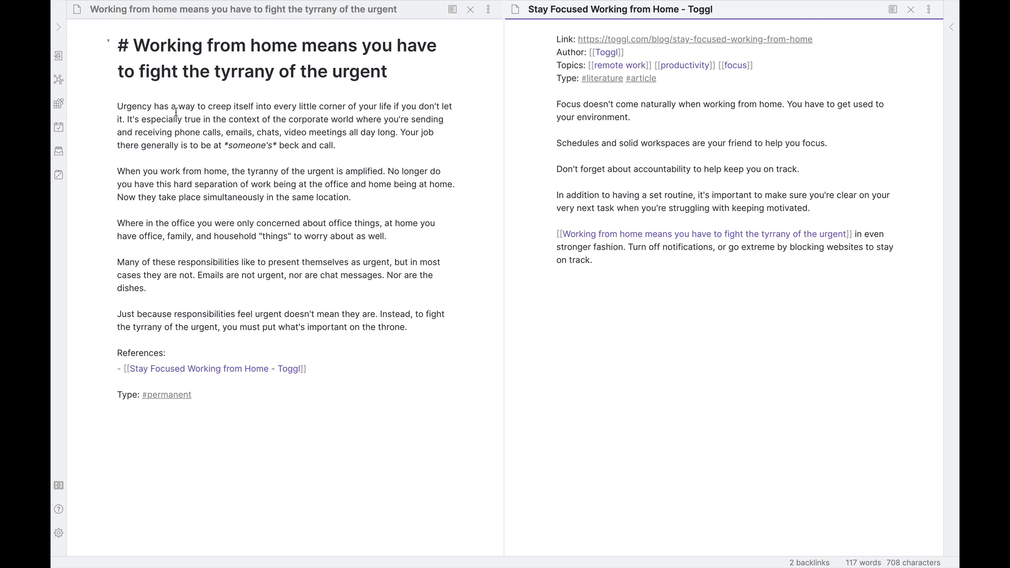
Step: Open the 000 Index note in place of the working-from-home note and follow its link to 020 Productivity
click(343, 145)
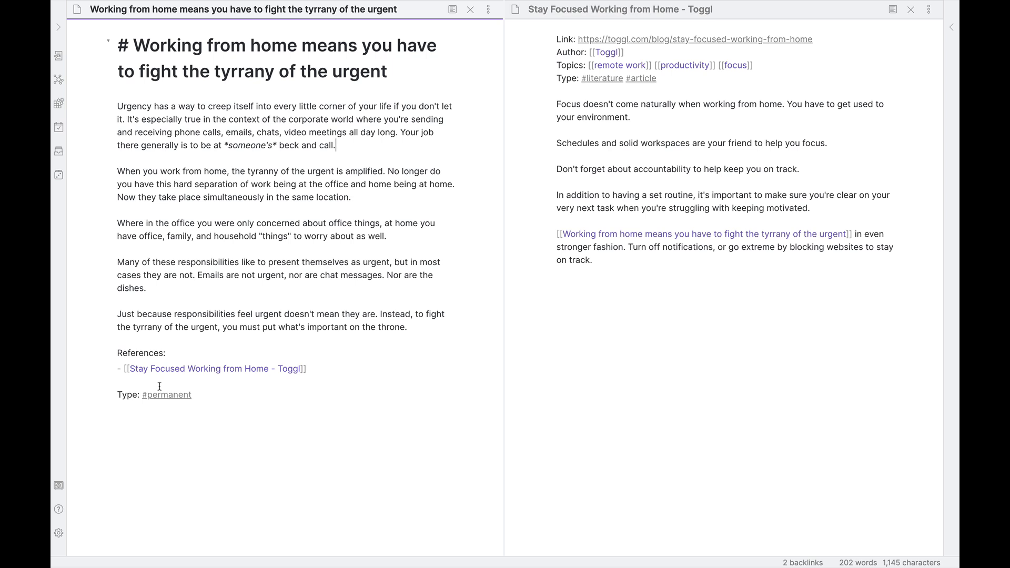
key(super+o)
text(000)
key(Return)
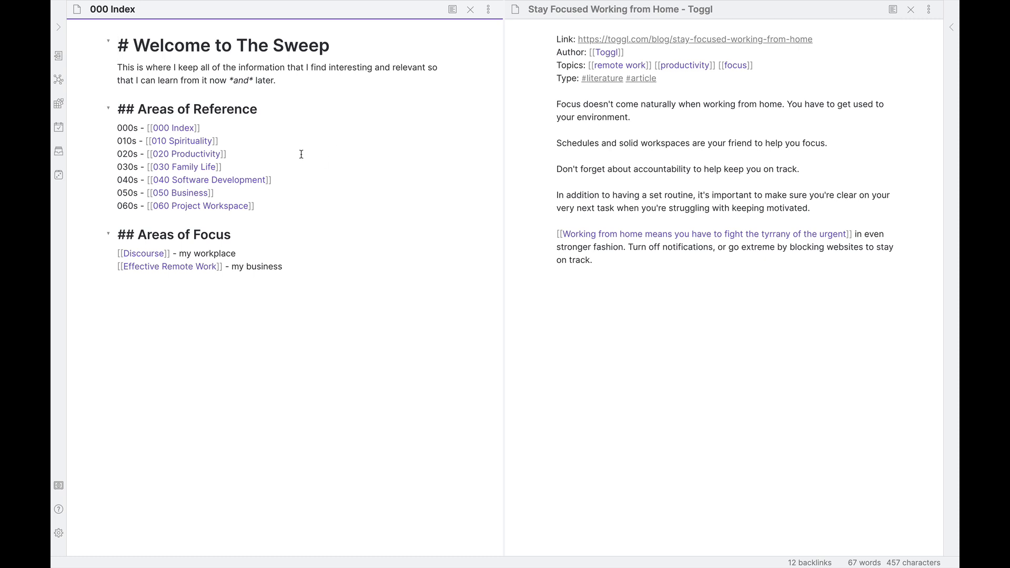
mouse_move(198, 156)
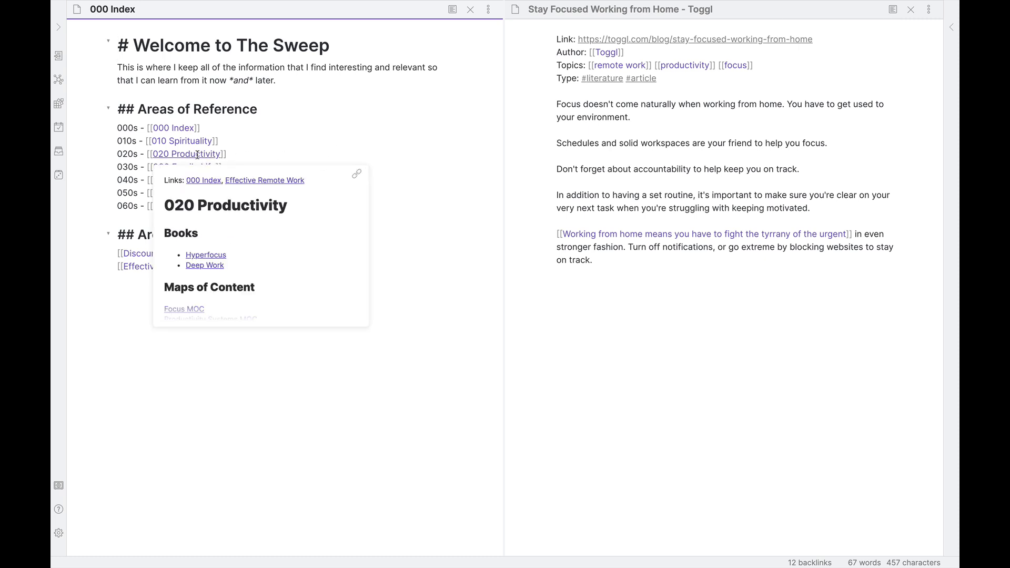
ctrl+click(197, 154)
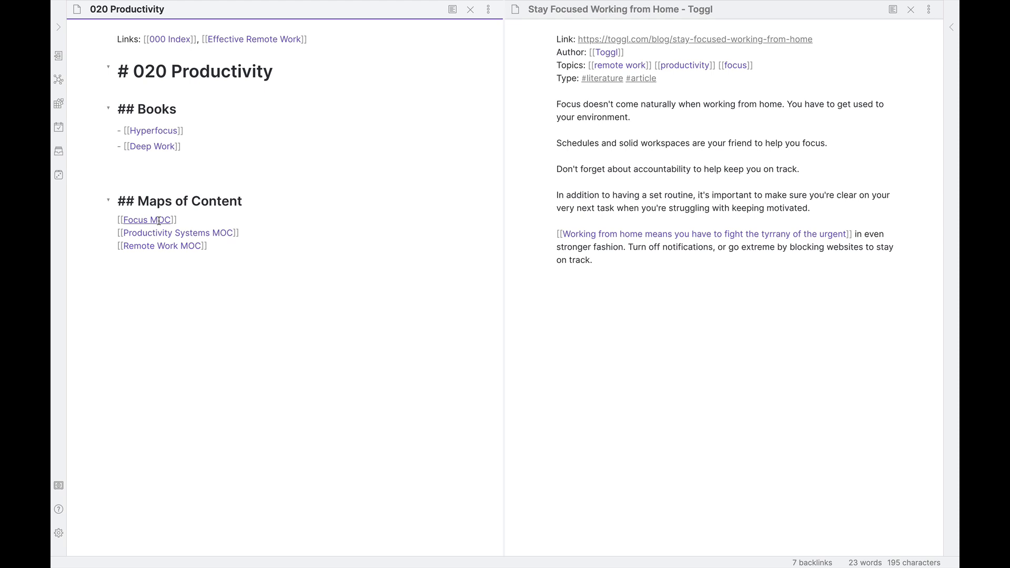
Step: Follow the links from 020 Productivity to Remote Work MOC, back to 020 Productivity, and to Remote Work MOC again
click(158, 246)
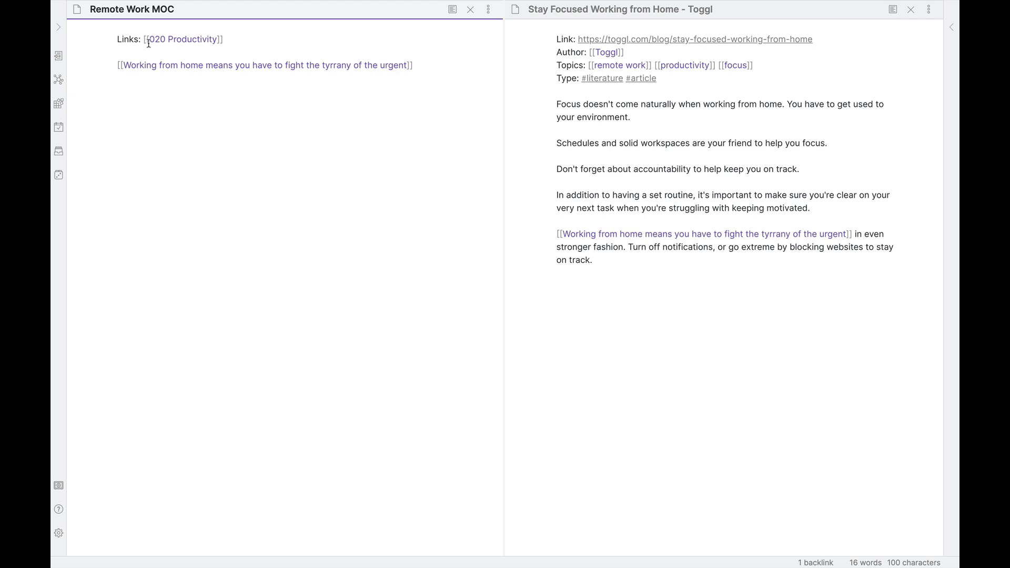
click(182, 41)
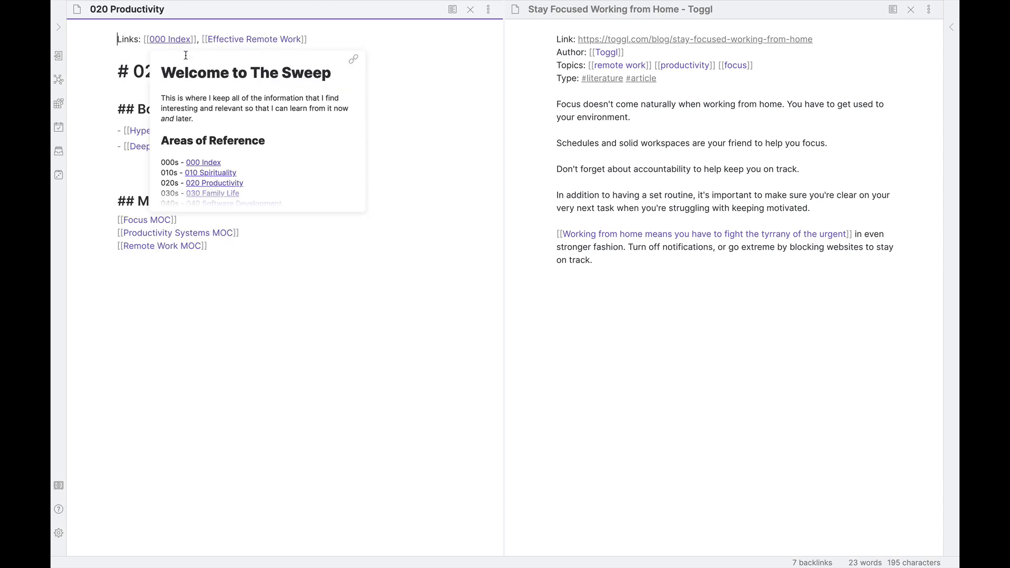
click(152, 246)
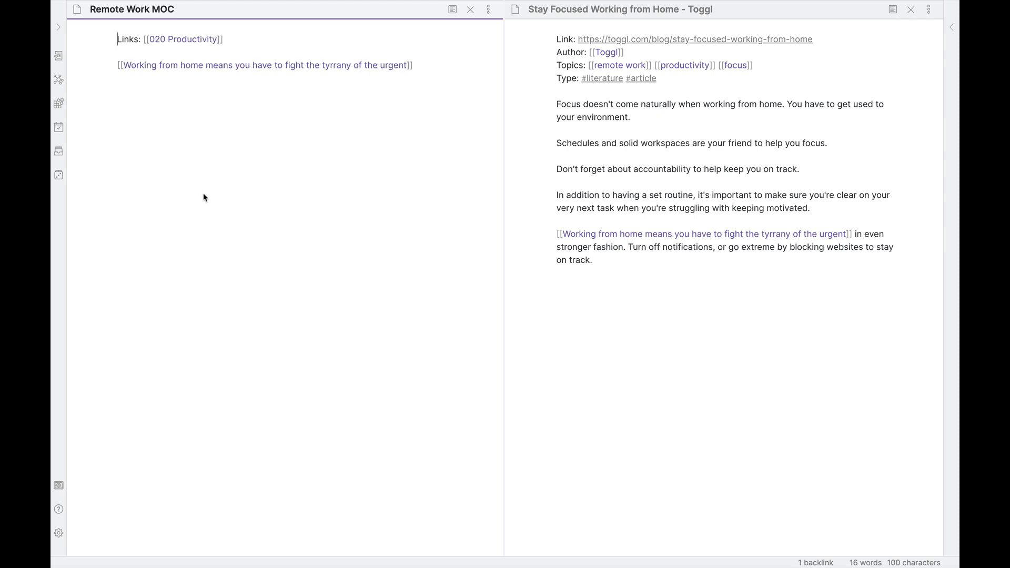